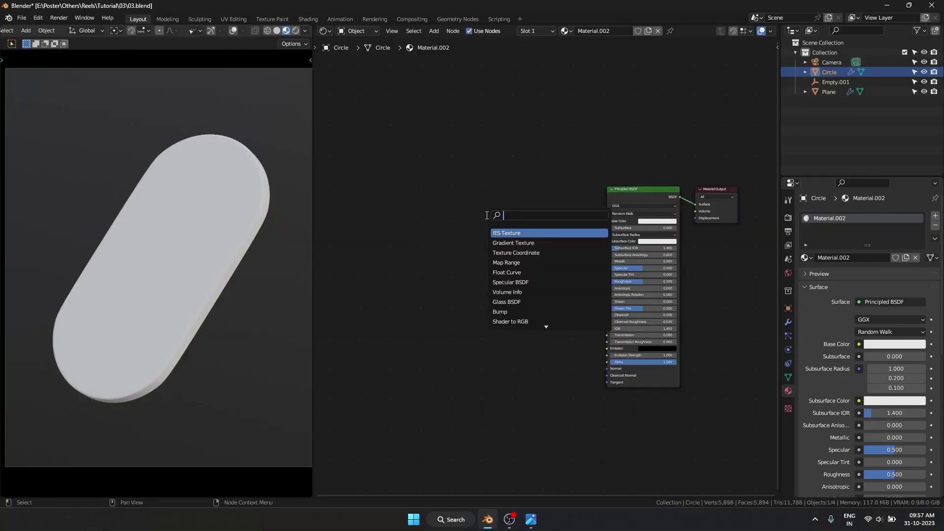
# Add a Gradient Texture node to the capsule's material and preview it on the surface.
pyautogui.write('gra')
pyautogui.click(519, 231)
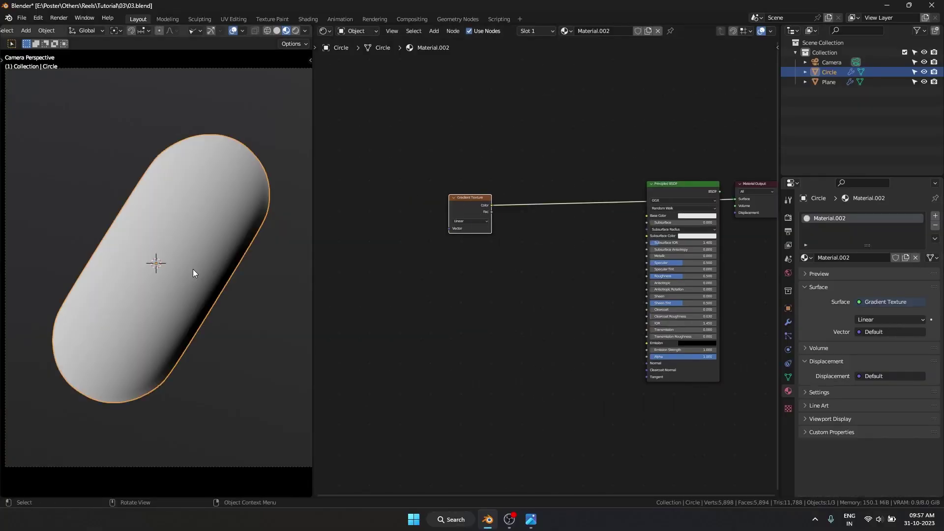
# Add a plain axes empty at the centre of the capsule.
pyautogui.hotkey('shift', 'a')
pyautogui.moveTo(193, 270)
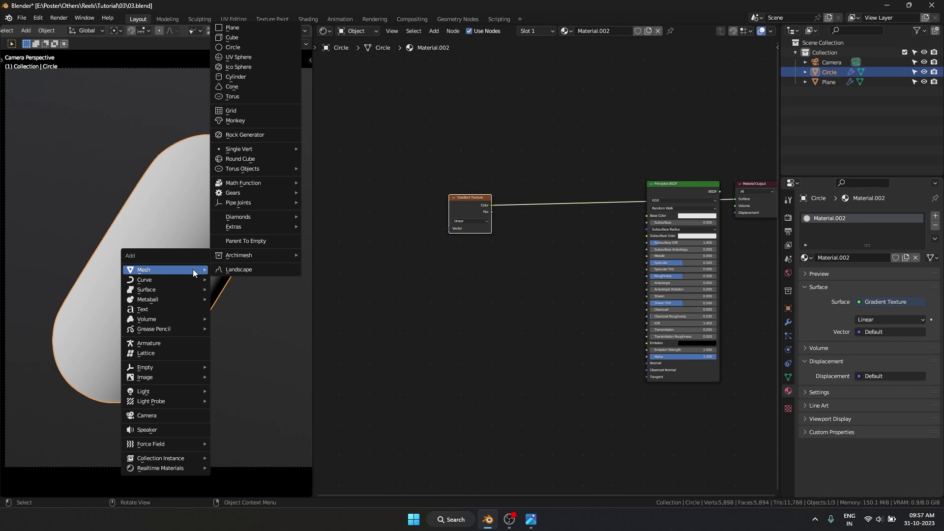
pyautogui.press('e')
pyautogui.press('p')
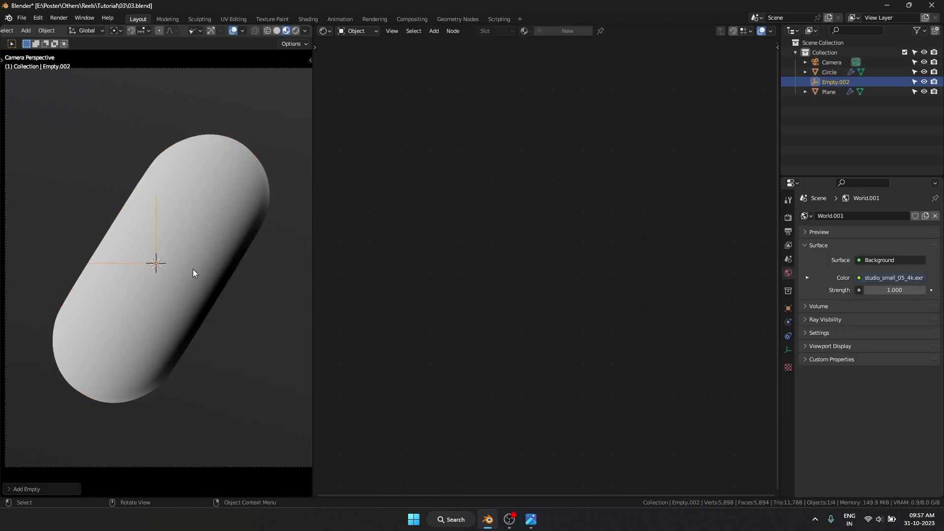
# Copy the capsule's rotation to the new empty so their axes align.
pyautogui.keyDown('shift'); pyautogui.click(170, 255); pyautogui.keyUp('shift')
pyautogui.hotkey('ctrl', 'c')
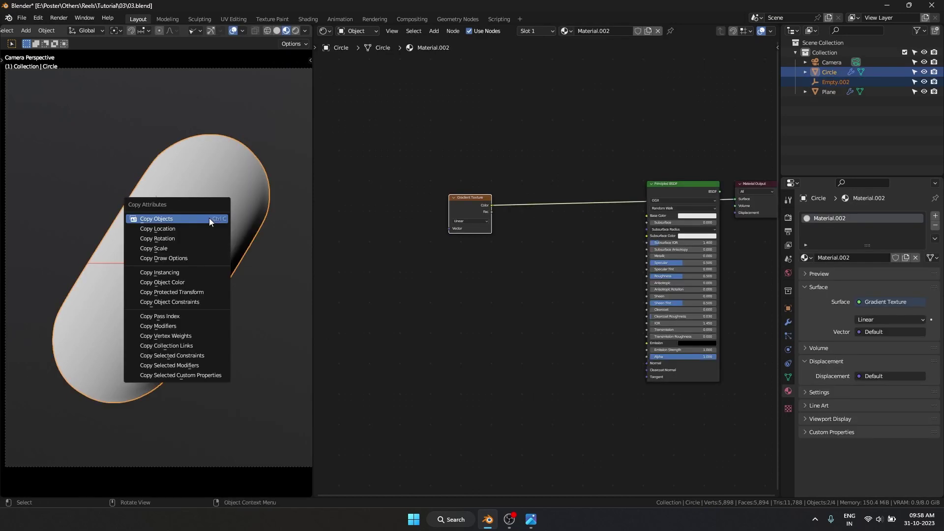
pyautogui.click(210, 218)
pyautogui.click(190, 281)
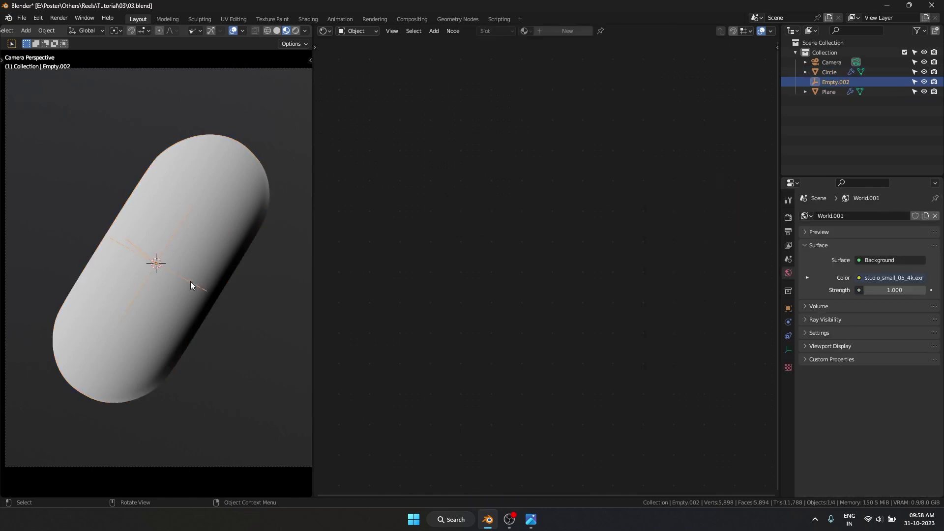
pyautogui.press('g')
pyautogui.press('Escape')
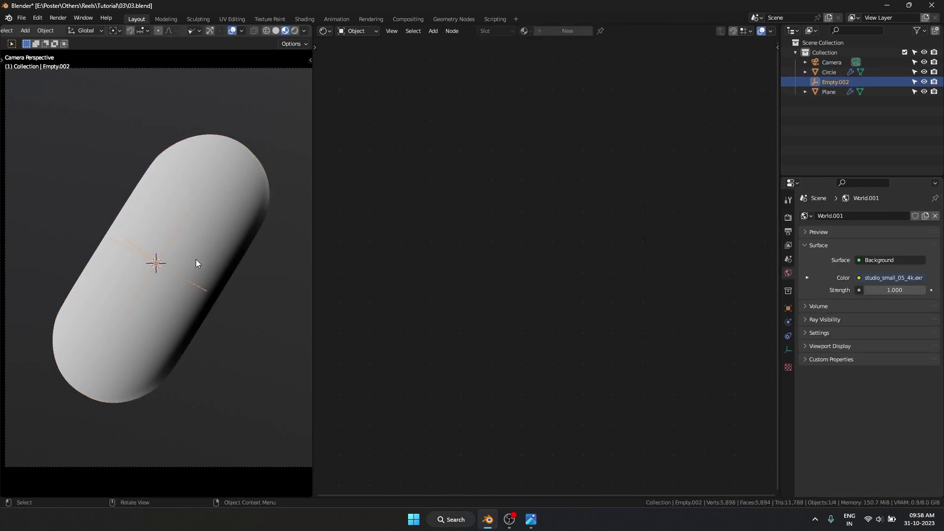
# Add Texture Coordinate and Mapping nodes in front of the capsule material's Gradient Texture and arrange them beside it.
pyautogui.click(204, 263)
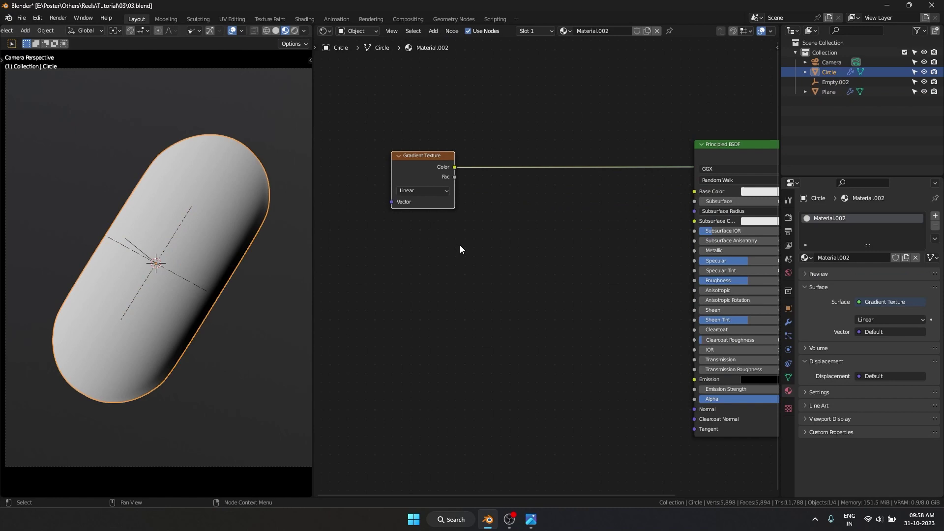
pyautogui.press('n')
pyautogui.press('n')
pyautogui.hotkey('ctrl', 't')
pyautogui.moveTo(527, 140); pyautogui.dragTo(557, 143, button='middle')
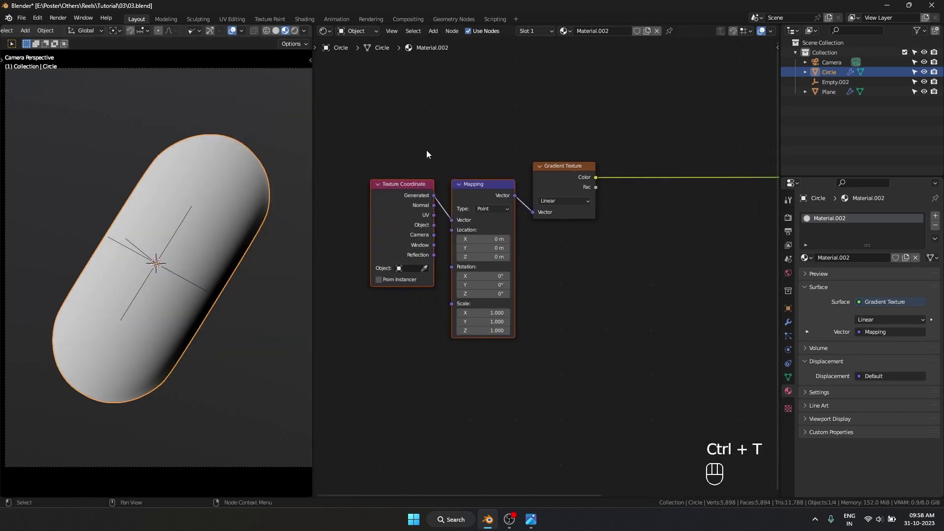
pyautogui.moveTo(487, 199); pyautogui.dragTo(467, 192)
# Set the empty as the Texture Coordinate node's object and connect its Object output to the gradient's Mapping vector.
pyautogui.click(405, 261)
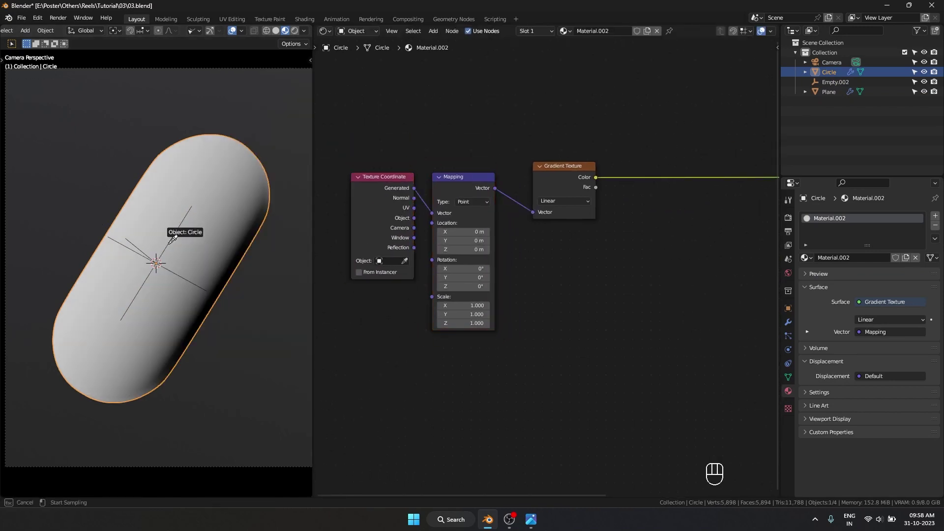
pyautogui.click(138, 250)
pyautogui.moveTo(413, 222); pyautogui.dragTo(432, 213)
# Rotate the empty 90 degrees about its local Z axis.
pyautogui.click(167, 244)
pyautogui.press('r')
pyautogui.press('y')
pyautogui.press('y')
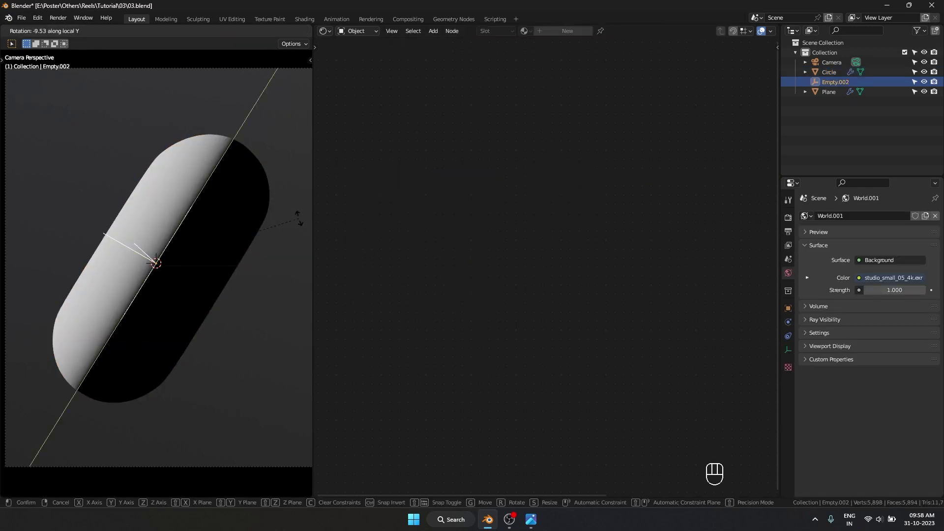
pyautogui.press('x')
pyautogui.press('x')
pyautogui.press('z')
pyautogui.press('z')
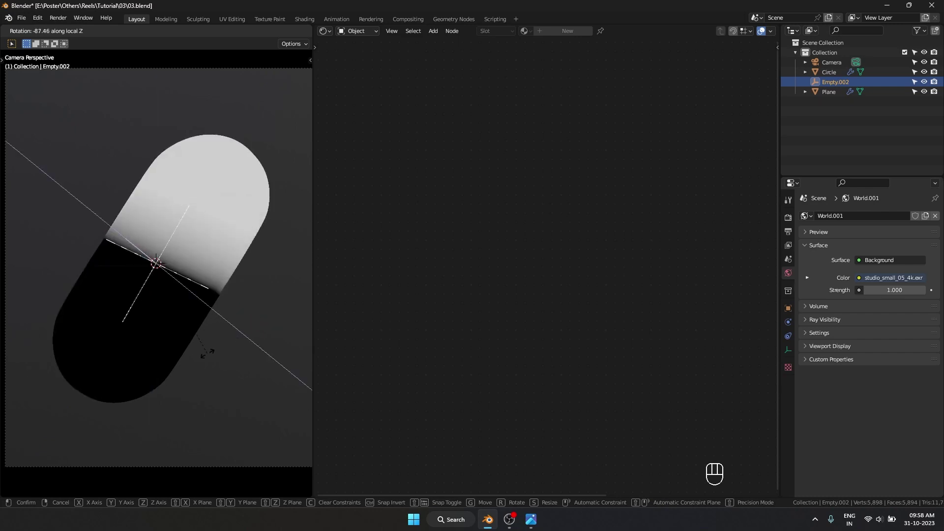
pyautogui.write('90')
pyautogui.press('Return')
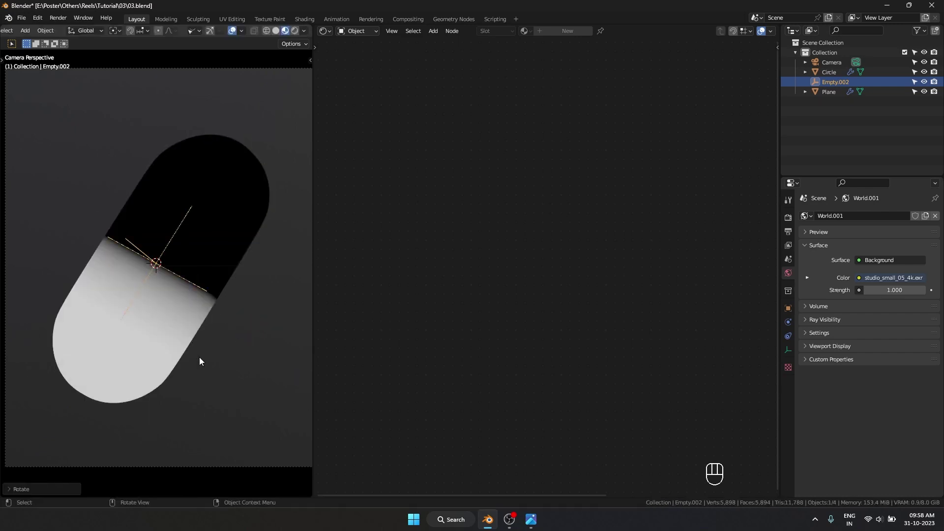
# Tilt the empty so the gradient crosses the capsule diagonally, and hide the viewport overlays.
pyautogui.click(144, 277)
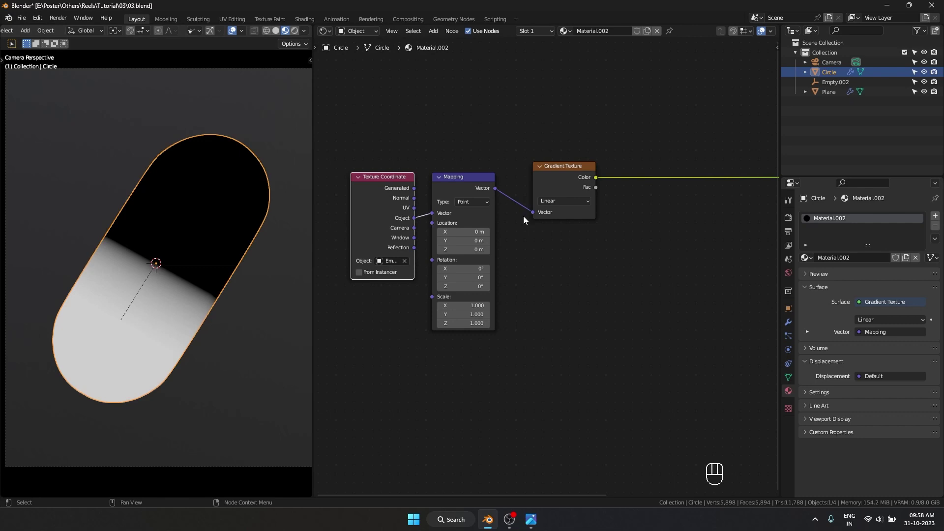
pyautogui.click(138, 295)
pyautogui.hotkey('shift', 'alt', 'z')
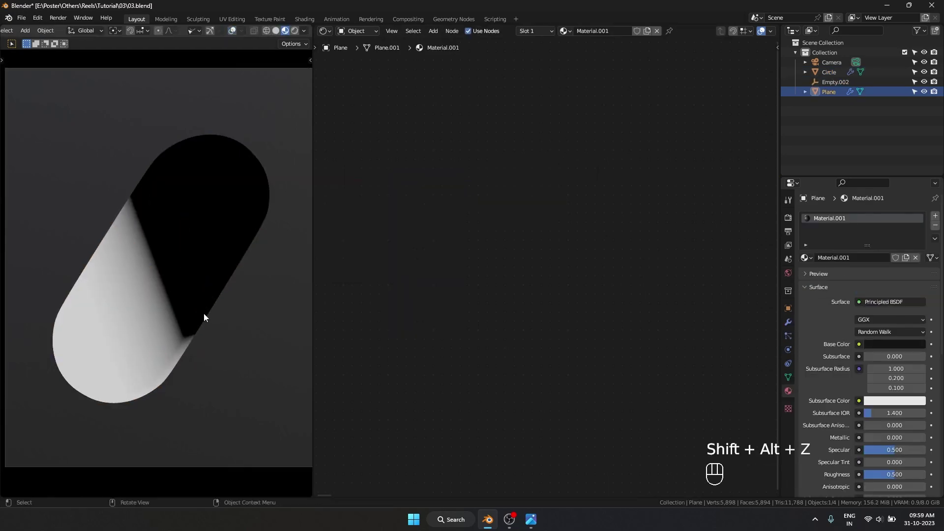
# Add a Voronoi Texture node below the gradient nodes in the capsule's material and preview its Distance output.
pyautogui.click(218, 274)
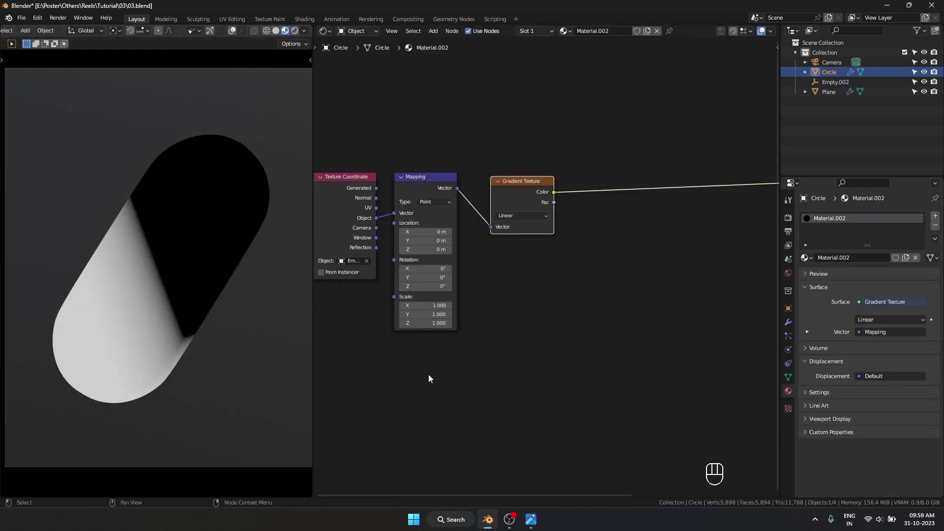
pyautogui.moveTo(476, 383); pyautogui.dragTo(504, 289, button='middle')
pyautogui.hotkey('shift', 'a')
pyautogui.write('voro')
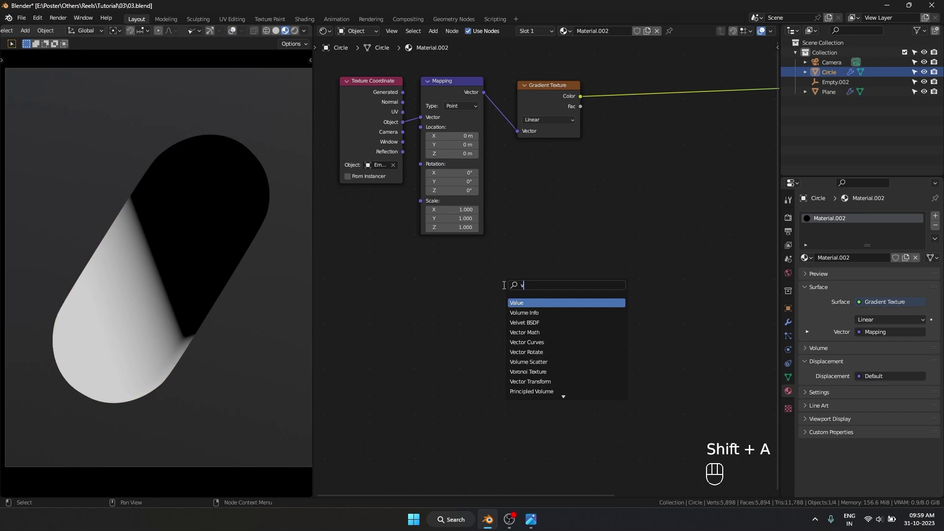
pyautogui.press('Return')
pyautogui.click(538, 295)
pyautogui.scroll(2, 532, 291)
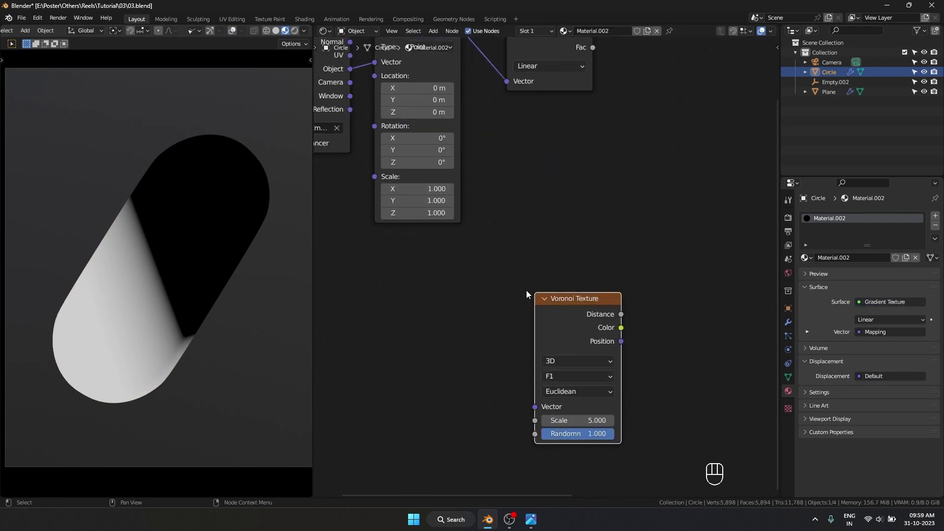
pyautogui.keyDown('ctrl'); pyautogui.keyDown('shift'); pyautogui.click(554, 274); pyautogui.keyUp('shift'); pyautogui.keyUp('ctrl')
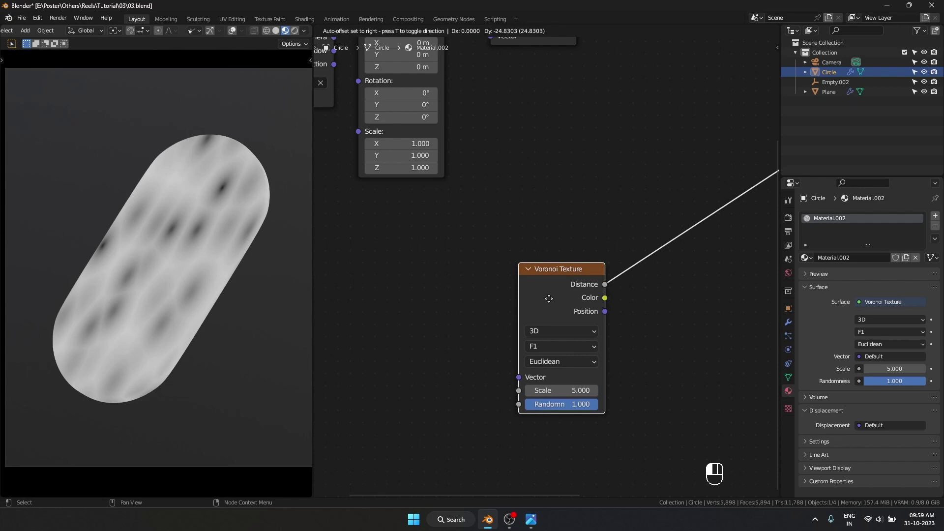
# Add Texture Coordinate and Mapping nodes in front of the Voronoi Texture and space them out.
pyautogui.moveTo(553, 283); pyautogui.dragTo(539, 275)
pyautogui.hotkey('ctrl', 't')
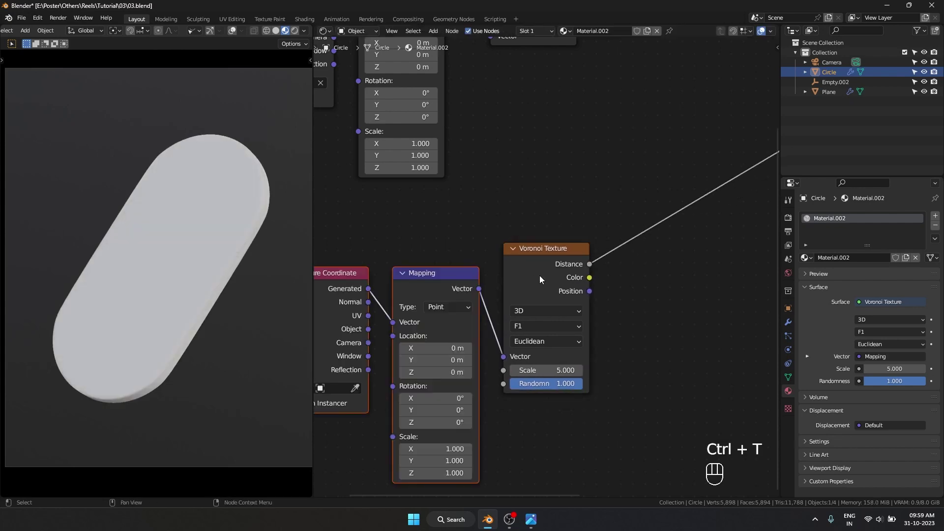
pyautogui.moveTo(516, 263); pyautogui.dragTo(480, 257)
pyautogui.click(472, 199)
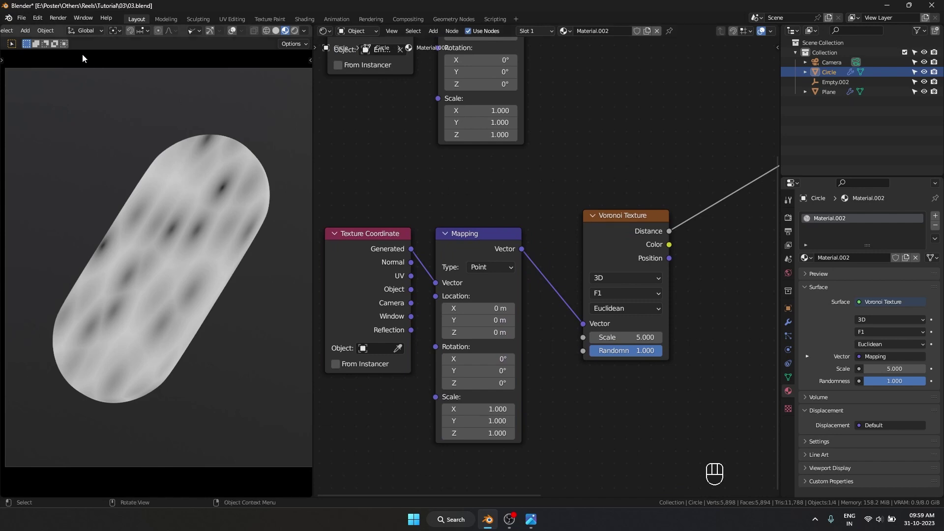
# Look up the Node Wrangler add-on in the preferences, and close them again.
pyautogui.click(38, 18)
pyautogui.click(64, 159)
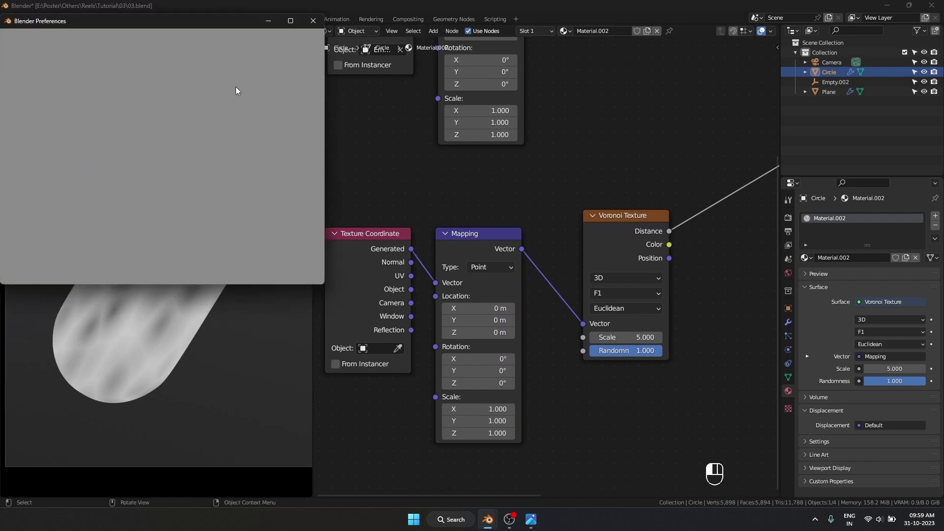
pyautogui.write('node wra')
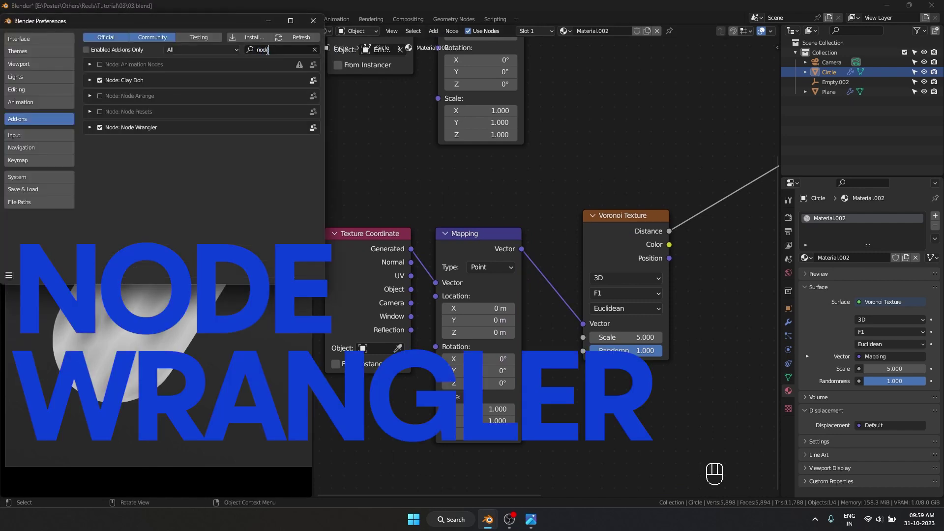
pyautogui.click(312, 23)
# Connect the Object output of the Voronoi branch's Texture Coordinate node to its Mapping vector.
pyautogui.moveTo(410, 293); pyautogui.dragTo(410, 271, button='middle')
pyautogui.moveTo(411, 267); pyautogui.dragTo(428, 219)
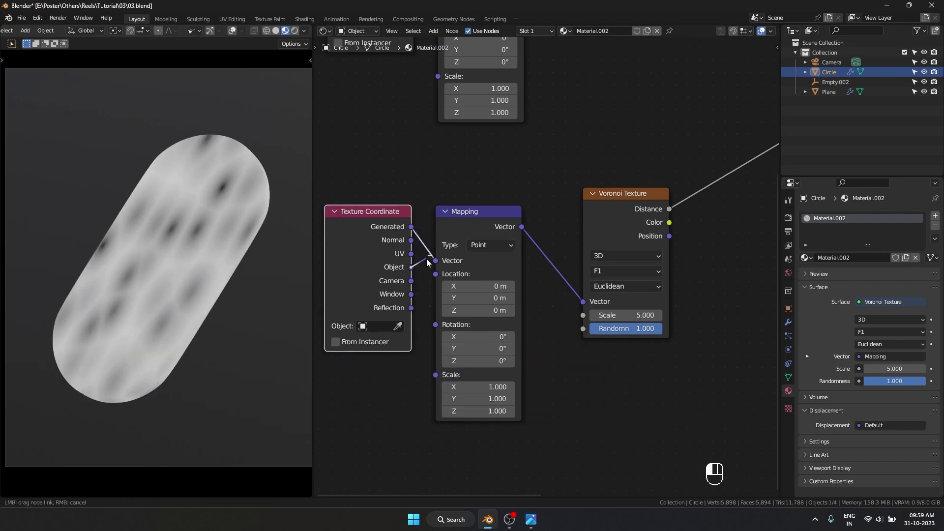
pyautogui.moveTo(435, 261); pyautogui.dragTo(436, 261)
pyautogui.scroll(-4, 373, 182)
pyautogui.moveTo(376, 182); pyautogui.dragTo(269, 300, button='middle')
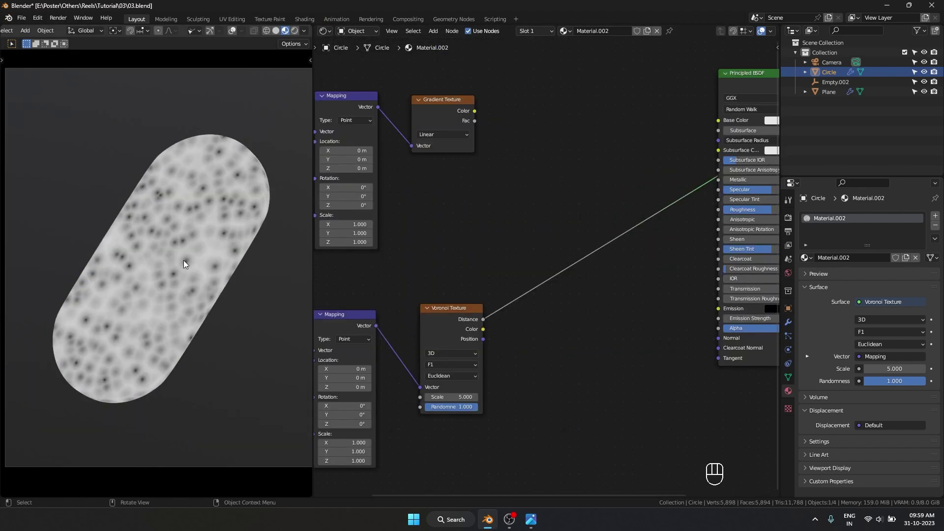
# Insert a ColorRamp node after the Voronoi Distance output and move its white stop to position 0.268 for sharp dots.
pyautogui.scroll(5, 184, 260)
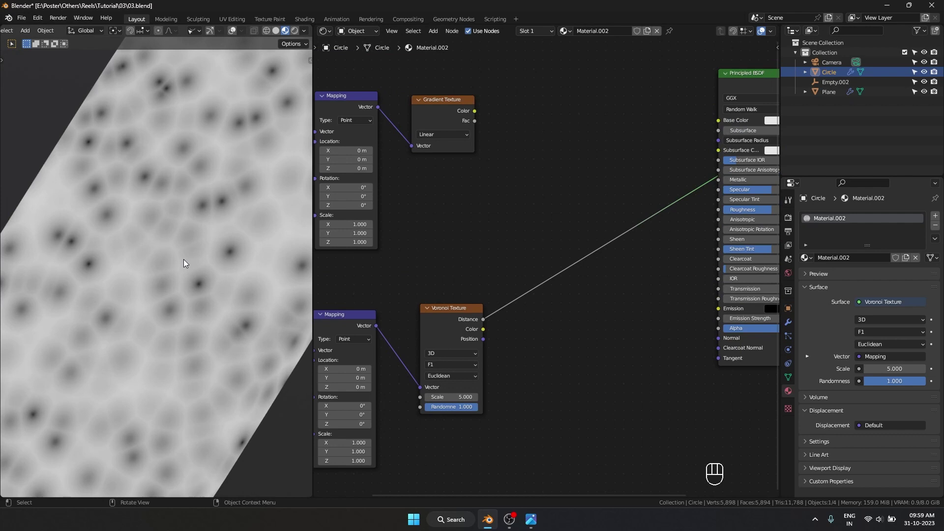
pyautogui.moveTo(429, 267); pyautogui.dragTo(420, 252, button='middle')
pyautogui.moveTo(436, 301); pyautogui.dragTo(430, 302)
pyautogui.hotkey('shift', 'a')
pyautogui.click(474, 214)
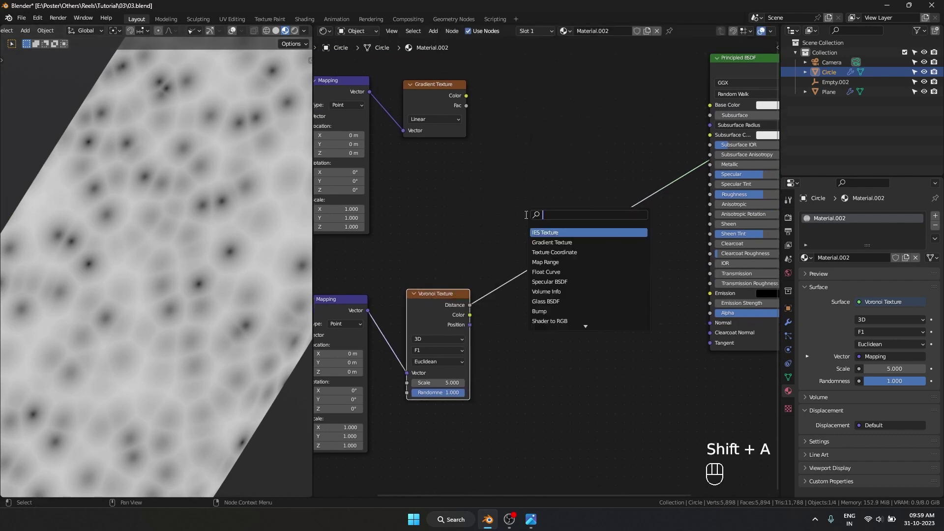
pyautogui.write('color')
pyautogui.press('Return')
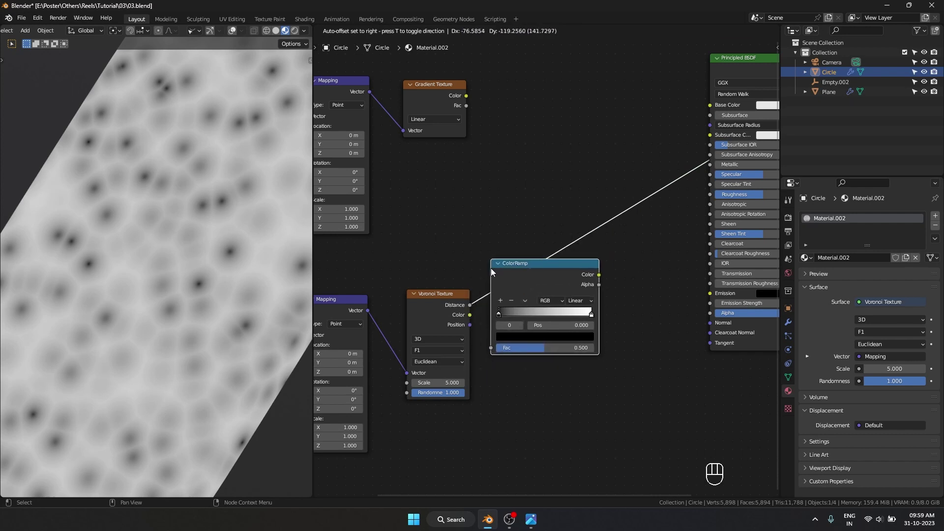
pyautogui.click(491, 268)
pyautogui.scroll(1, 507, 263)
pyautogui.moveTo(567, 282); pyautogui.dragTo(484, 282)
# Preview the Gradient Texture and the ColorRamp output in turn on the capsule.
pyautogui.moveTo(420, 189); pyautogui.dragTo(509, 294, button='middle')
pyautogui.keyDown('ctrl'); pyautogui.keyDown('shift'); pyautogui.click(463, 141); pyautogui.keyUp('shift'); pyautogui.keyUp('ctrl')
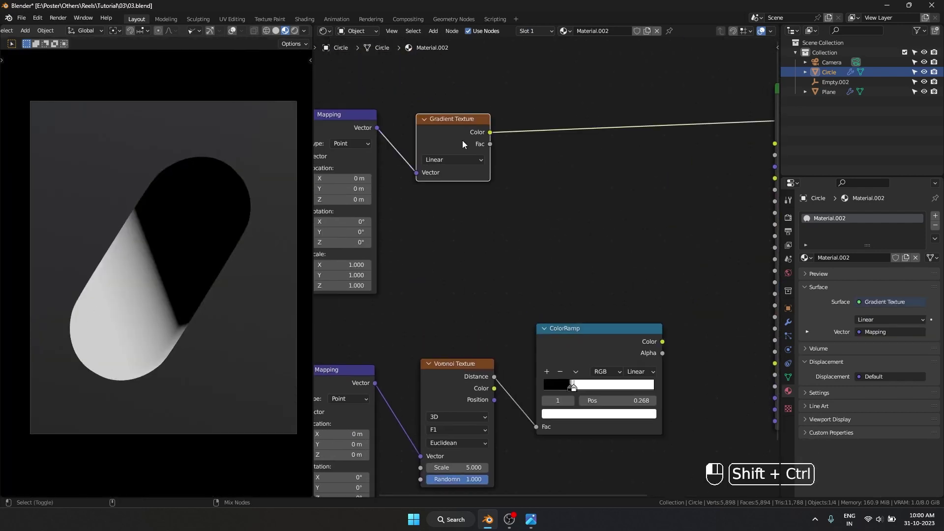
pyautogui.keyDown('ctrl'); pyautogui.keyDown('shift'); pyautogui.click(597, 352); pyautogui.keyUp('shift'); pyautogui.keyUp('ctrl')
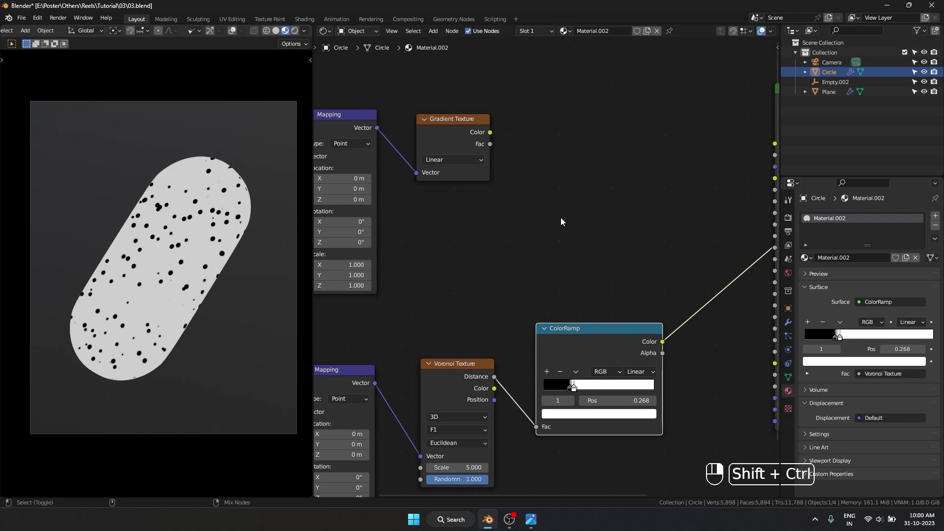
# Combine the Gradient Texture and ColorRamp outputs through a Mix node.
pyautogui.moveTo(561, 218)
pyautogui.keyDown('ctrl'); pyautogui.keyDown('shift'); pyautogui.mouseDown(button='right')
pyautogui.moveTo(447, 119)
pyautogui.moveTo(544, 229)
pyautogui.mouseUp(button='right'); pyautogui.keyUp('shift'); pyautogui.keyUp('ctrl')
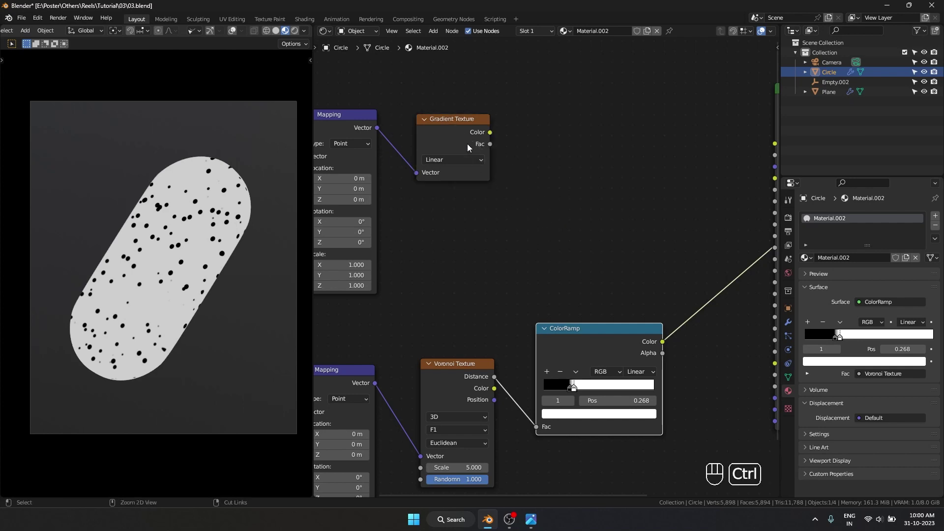
pyautogui.keyDown('ctrl'); pyautogui.keyDown('shift'); pyautogui.moveTo(467, 143); pyautogui.dragTo(603, 327, button='right'); pyautogui.keyUp('shift'); pyautogui.keyUp('ctrl')
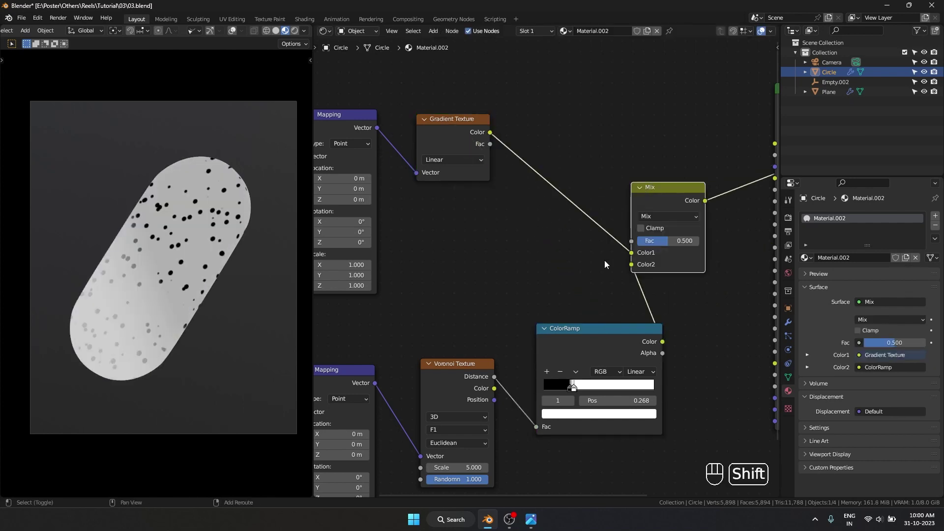
# Set the Mix node's factor to 1.000 and its blend mode to Difference.
pyautogui.moveTo(533, 245); pyautogui.dragTo(571, 245)
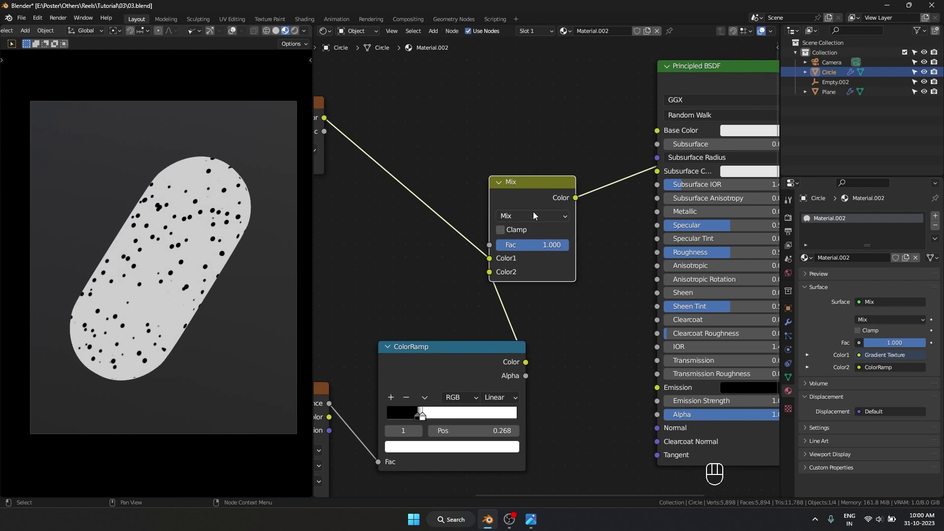
pyautogui.click(533, 215)
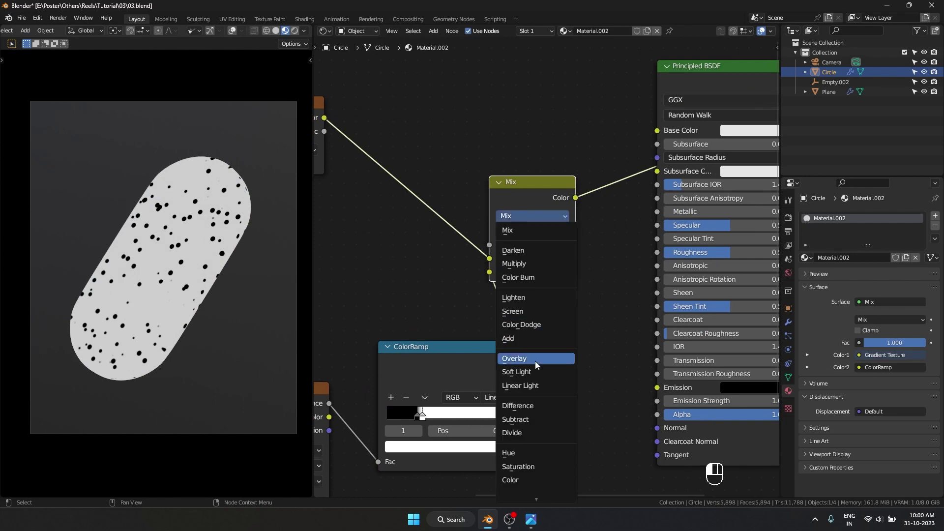
pyautogui.click(530, 409)
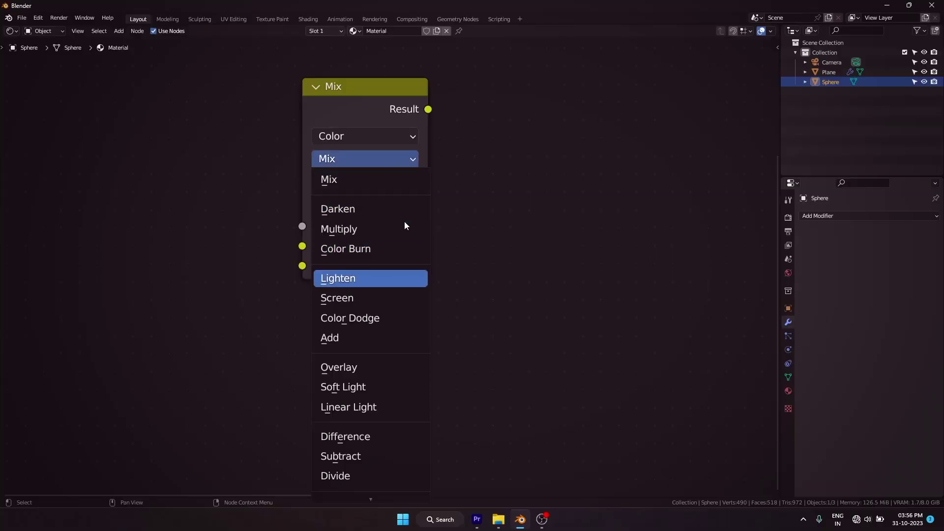
pyautogui.scroll(-15, 404, 222)
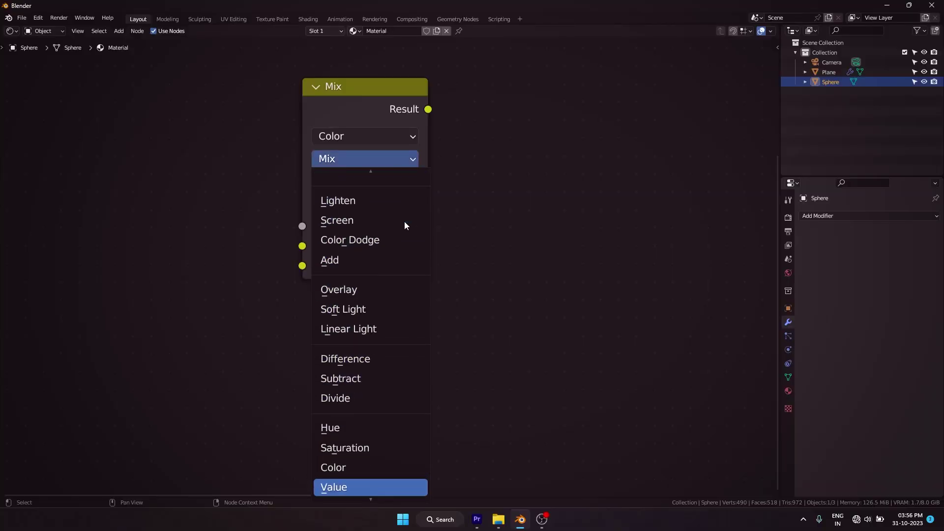
pyautogui.scroll(-5, 405, 222)
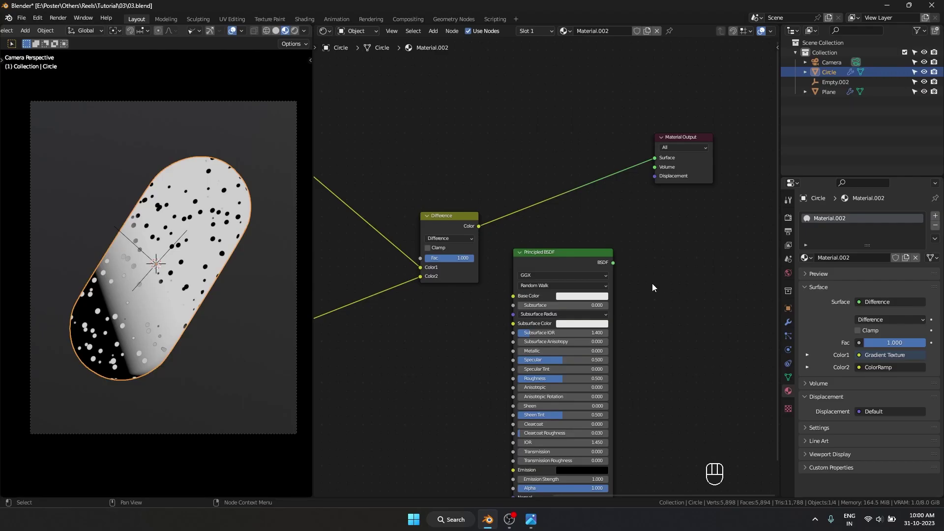
# Reposition the Difference and Principled BSDF nodes, output the Principled BSDF to the material surface and make its base color orange.
pyautogui.moveTo(455, 223); pyautogui.dragTo(403, 178)
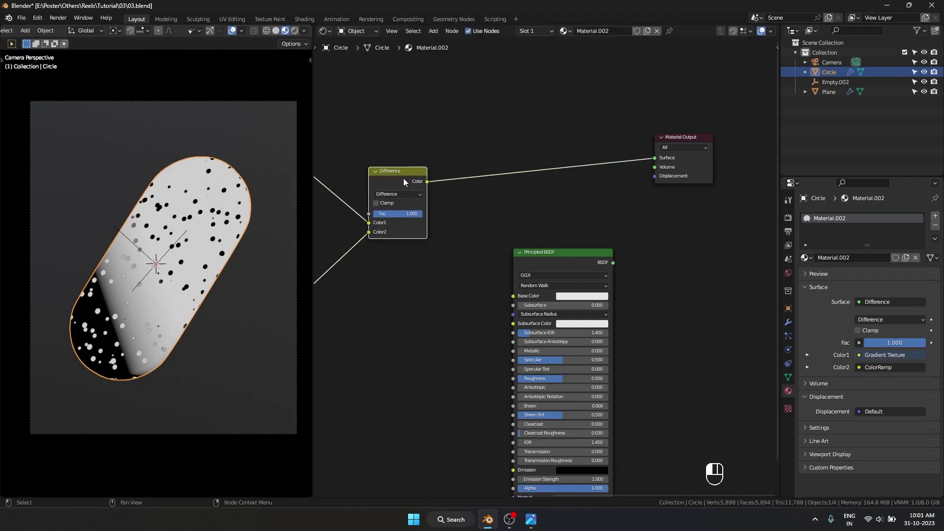
pyautogui.keyDown('ctrl'); pyautogui.keyDown('shift'); pyautogui.click(556, 262); pyautogui.keyUp('shift'); pyautogui.keyUp('ctrl')
pyautogui.moveTo(557, 262); pyautogui.dragTo(512, 240)
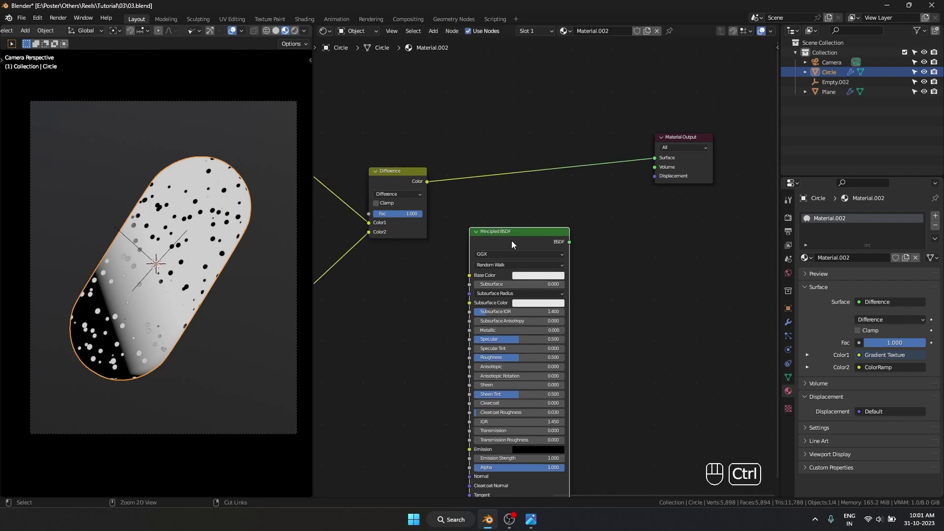
pyautogui.click(532, 276)
pyautogui.moveTo(547, 186); pyautogui.dragTo(534, 212)
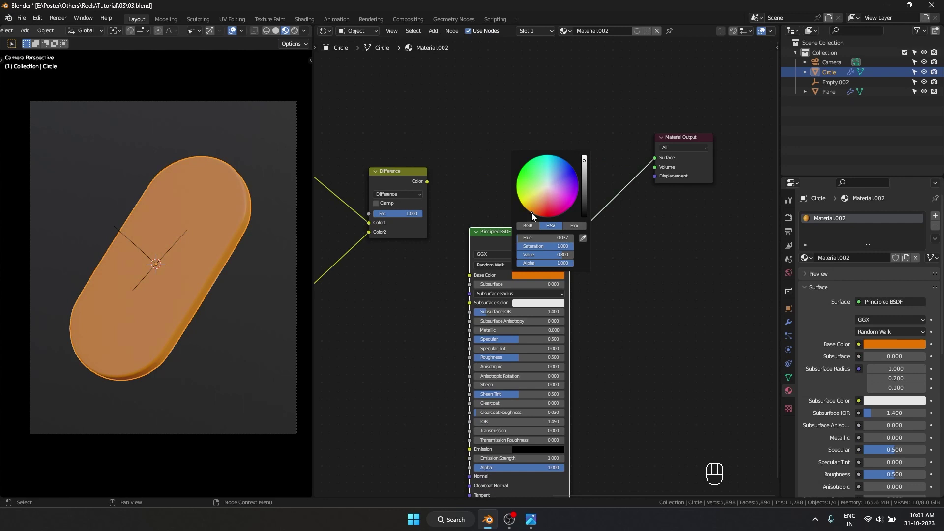
# Add a Glass BSDF node and place it above the Principled BSDF.
pyautogui.hotkey('shift', 'a')
pyautogui.click(618, 271)
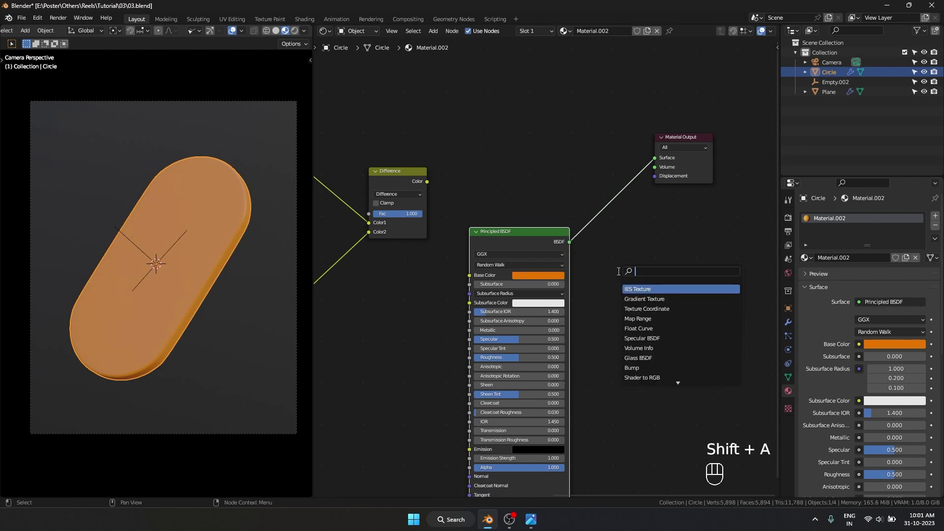
pyautogui.write('glass')
pyautogui.press('Return')
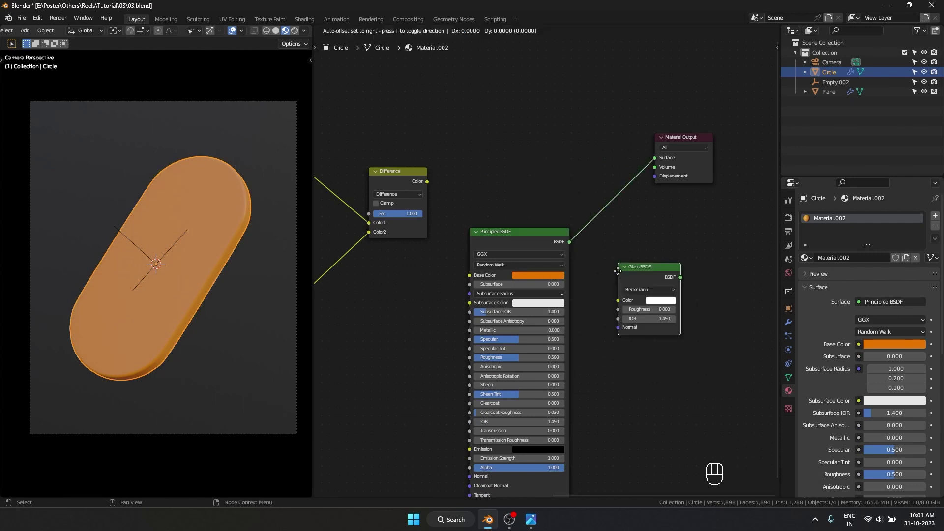
pyautogui.click(487, 66)
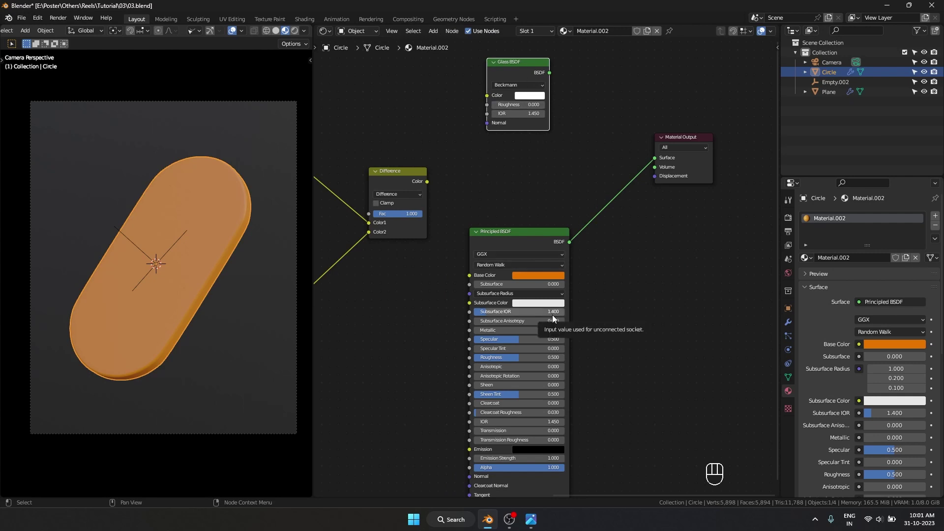
# Combine the Glass BSDF and Principled BSDF through a Mix Shader feeding the Material Output.
pyautogui.keyDown('ctrl'); pyautogui.keyDown('shift'); pyautogui.moveTo(509, 66); pyautogui.dragTo(527, 295, button='right'); pyautogui.keyUp('shift'); pyautogui.keyUp('ctrl')
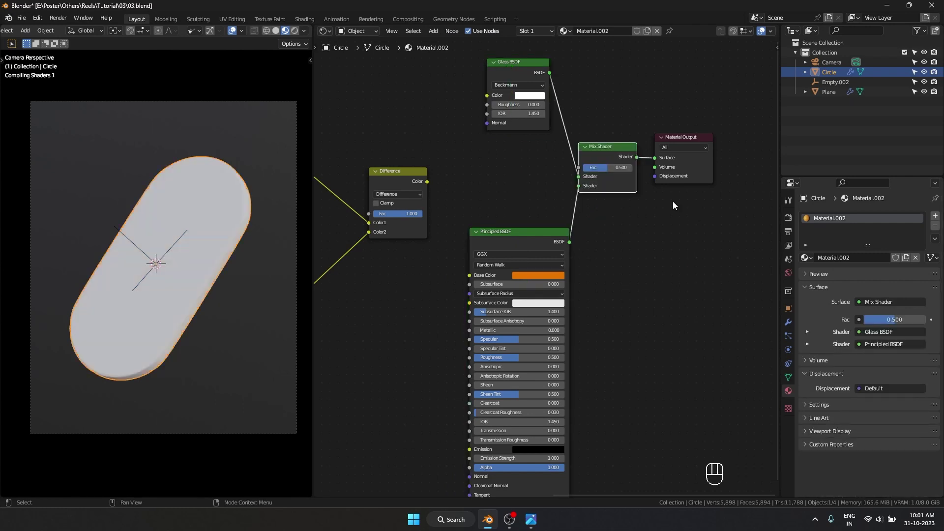
pyautogui.moveTo(599, 155)
pyautogui.mouseDown()
pyautogui.moveTo(562, 145)
pyautogui.moveTo(600, 152)
pyautogui.mouseUp()
pyautogui.click(600, 153)
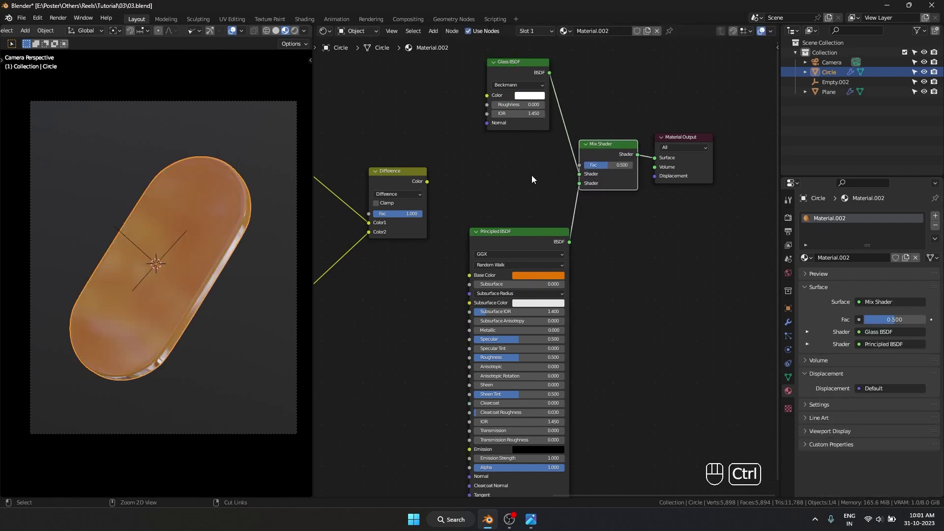
# Preview the Difference result, use its color as the Mix Shader factor and send the Mix Shader to the material output.
pyautogui.keyDown('ctrl'); pyautogui.keyDown('shift'); pyautogui.click(426, 182); pyautogui.keyUp('shift'); pyautogui.keyUp('ctrl')
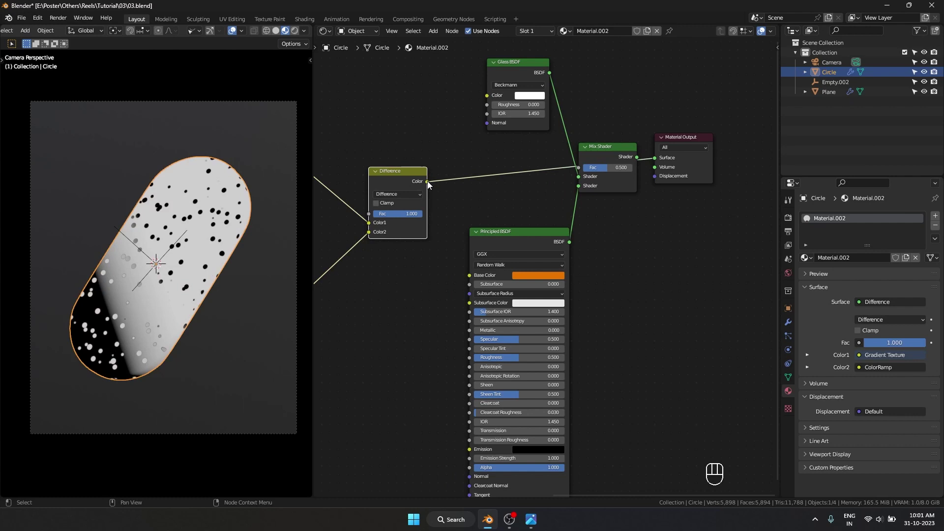
pyautogui.moveTo(427, 181); pyautogui.dragTo(581, 168)
pyautogui.keyDown('ctrl'); pyautogui.keyDown('shift'); pyautogui.click(602, 155); pyautogui.keyUp('shift'); pyautogui.keyUp('ctrl')
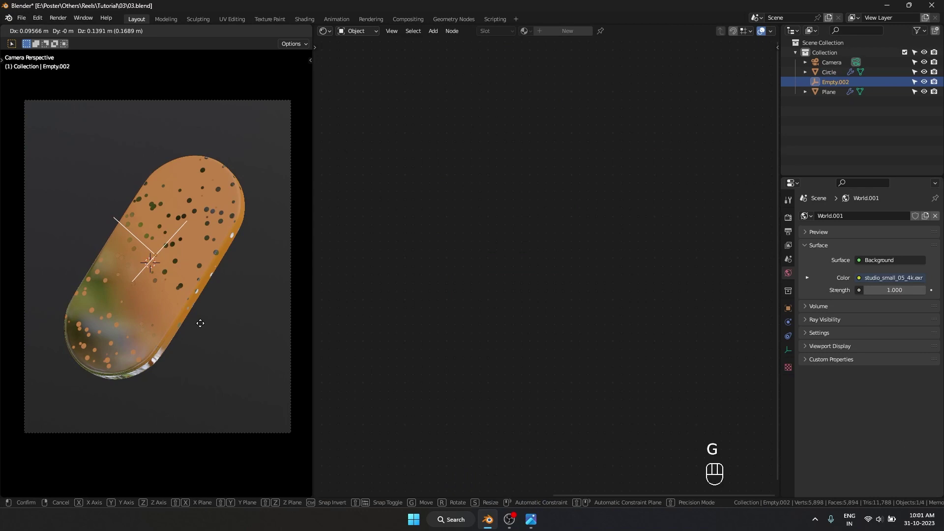
# Move and freely rotate Empty.002 several times to reposition the transition between the glass and orange parts of the capsule.
pyautogui.click(227, 285)
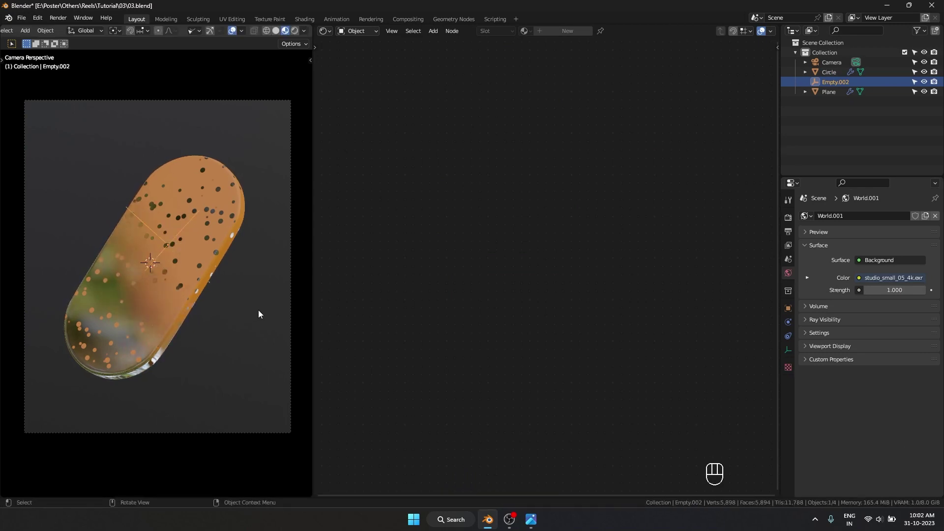
pyautogui.press('r')
pyautogui.press('r')
pyautogui.click(194, 368)
pyautogui.press('g')
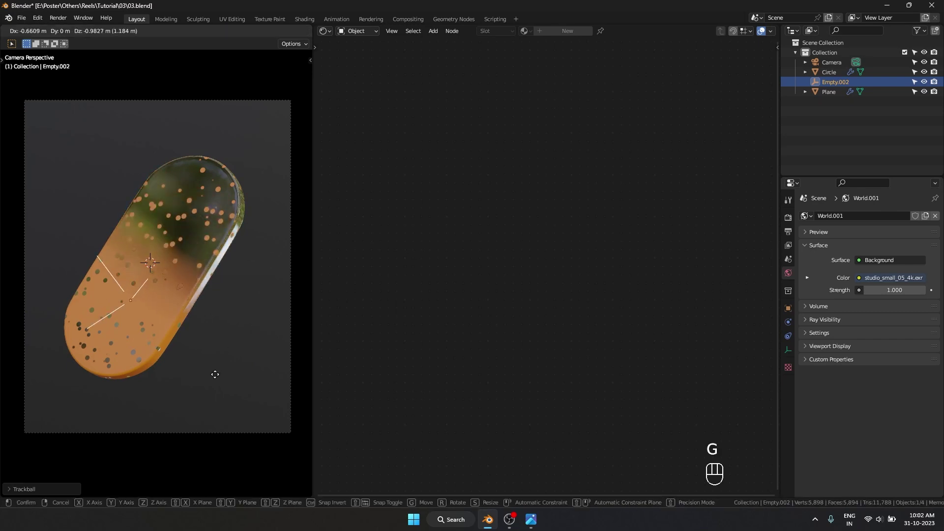
pyautogui.click(233, 360)
pyautogui.press('r')
pyautogui.press('r')
pyautogui.click(225, 359)
pyautogui.press('g')
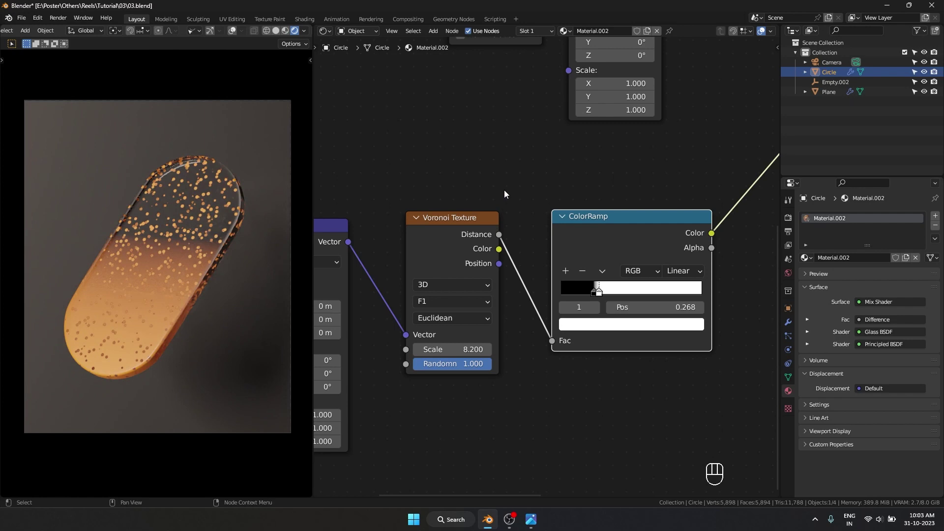
# Try a higher Voronoi Texture scale, undo it, and try shifting the ColorRamp's white stop further from the black one.
pyautogui.click(504, 192)
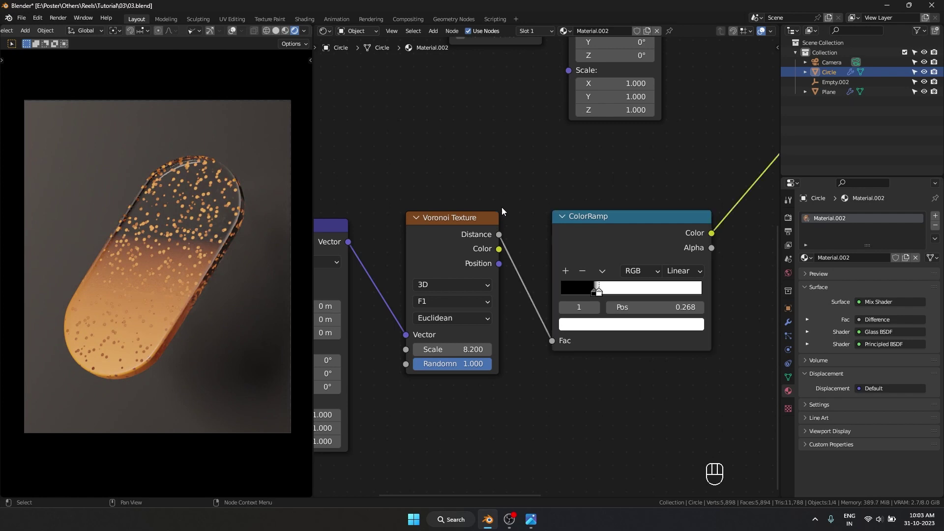
pyautogui.moveTo(464, 352); pyautogui.dragTo(530, 353)
pyautogui.hotkey('ctrl', 'z')
pyautogui.moveTo(598, 292); pyautogui.dragTo(612, 290)
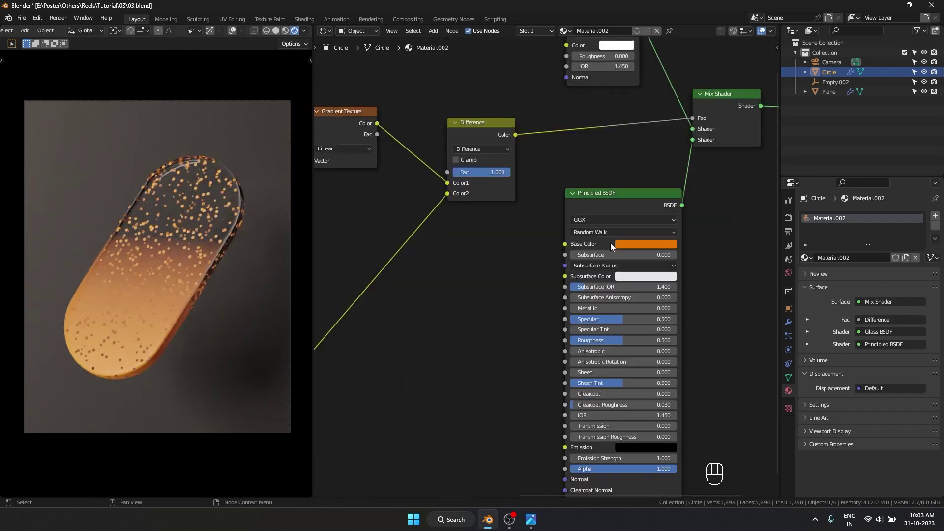
# Try a cyan color on the Principled BSDF's base and on the Glass BSDF.
pyautogui.click(621, 243)
pyautogui.click(664, 129)
pyautogui.moveTo(663, 129); pyautogui.dragTo(662, 112)
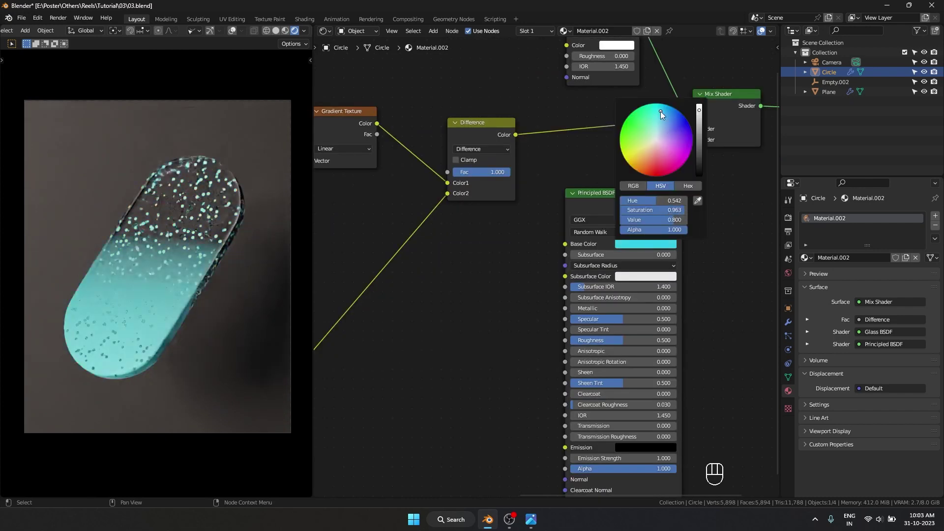
pyautogui.moveTo(711, 189); pyautogui.dragTo(677, 282, button='middle')
pyautogui.click(584, 139)
pyautogui.moveTo(609, 175)
pyautogui.mouseDown()
pyautogui.moveTo(615, 166)
pyautogui.moveTo(626, 195)
pyautogui.moveTo(607, 158)
pyautogui.mouseUp()
# Try a golden yellow base color on the Principled BSDF.
pyautogui.click(624, 331)
pyautogui.click(621, 337)
pyautogui.moveTo(620, 237); pyautogui.dragTo(613, 240)
# Undo the trial color changes to restore the orange Principled BSDF base and the white Glass BSDF.
pyautogui.hotkey('ctrl', 'z')
pyautogui.hotkey('ctrl', 'z')
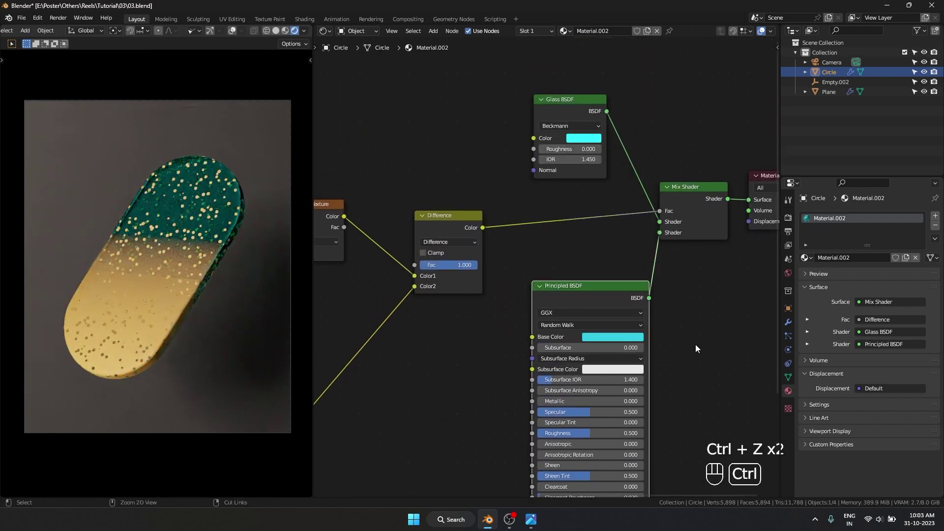
pyautogui.hotkey('ctrl', 'z')
pyautogui.hotkey('ctrl', 'z')
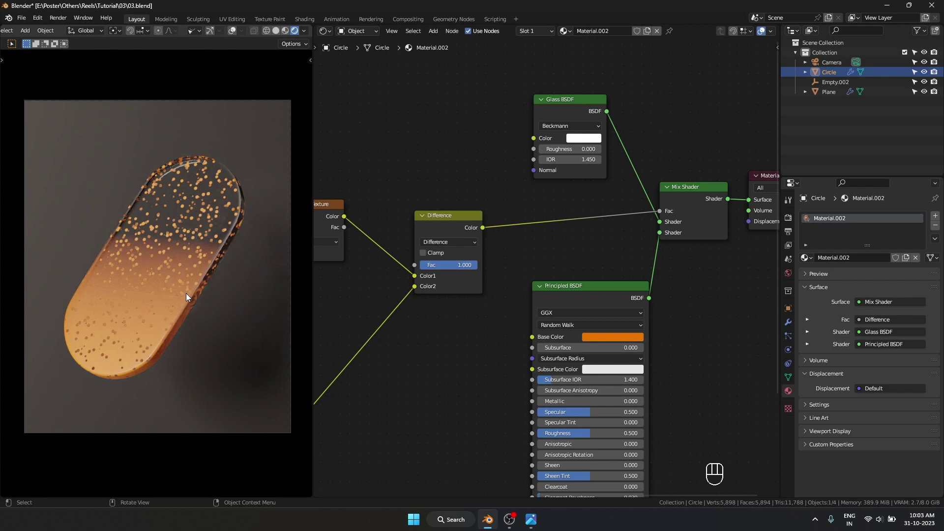